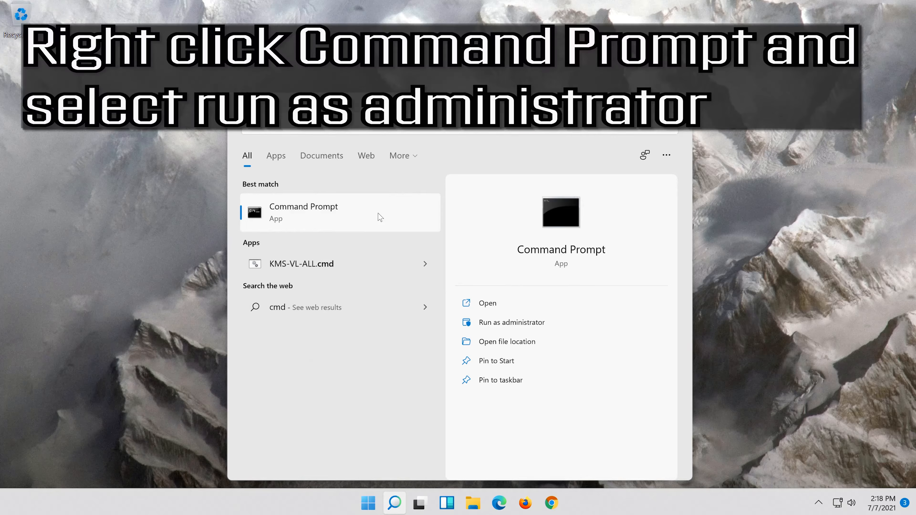
Step: Run the 'cmd' search result, Command Prompt, as administrator and approve the UAC prompt
right_click(379, 216)
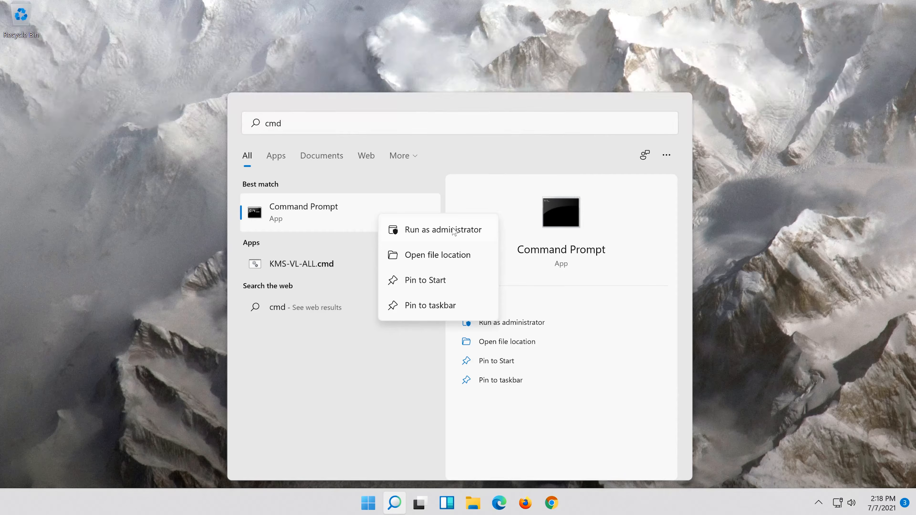
left_click(446, 235)
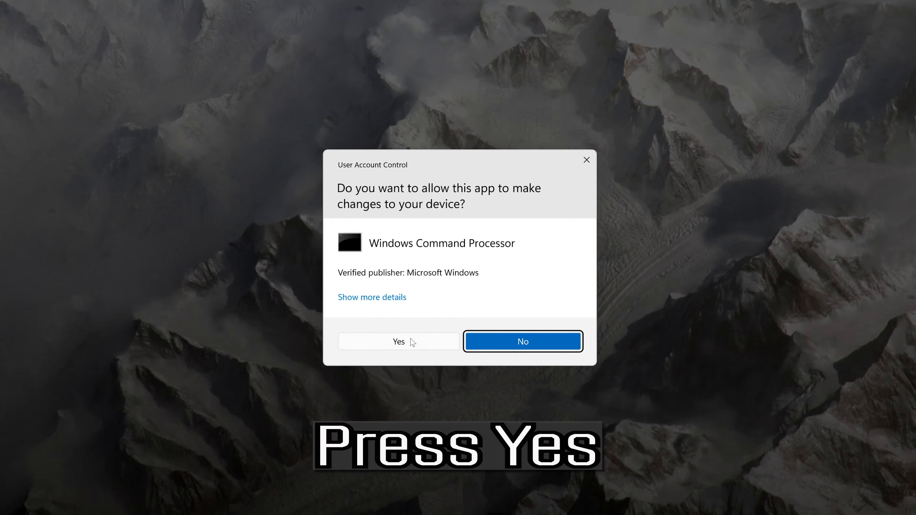
left_click(408, 339)
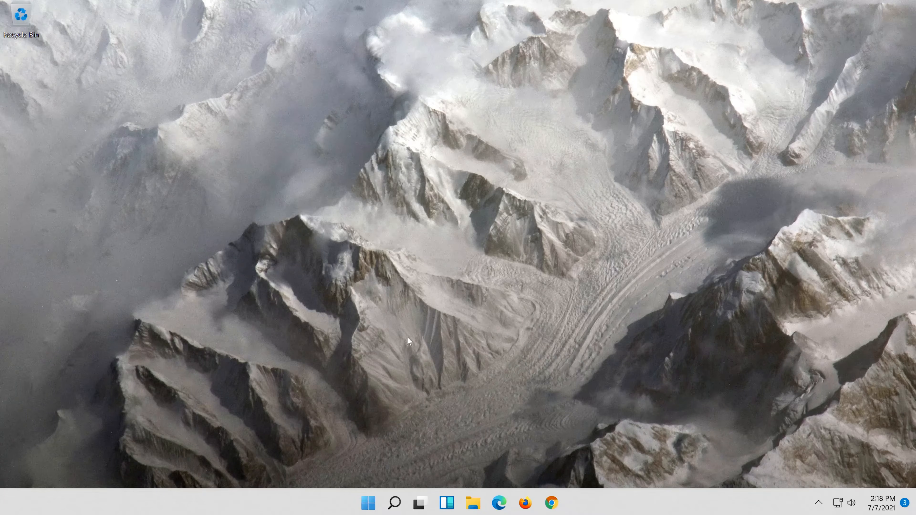
Step: Run 'netsh int ip reset c:\resetlog.txt' and then 'netsh winsock reset'
type("n")
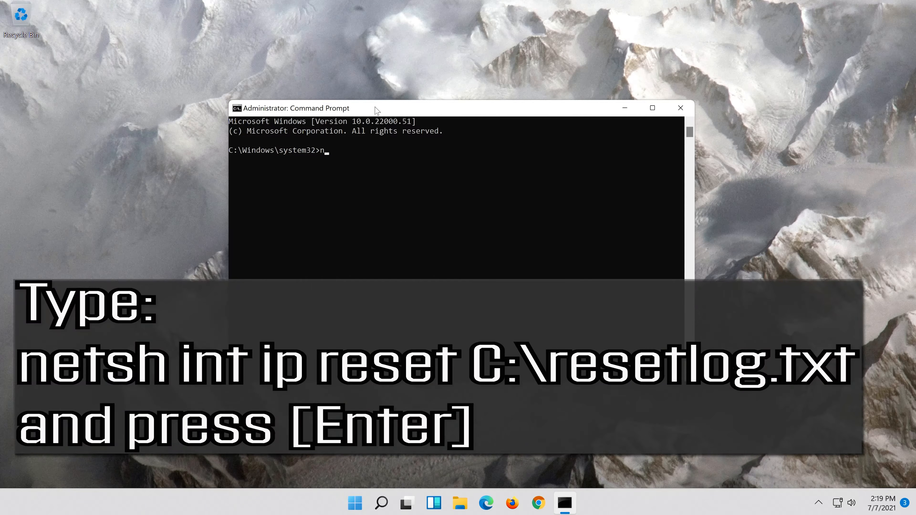
type("etsh int ip reset c:\\resetlog.txt")
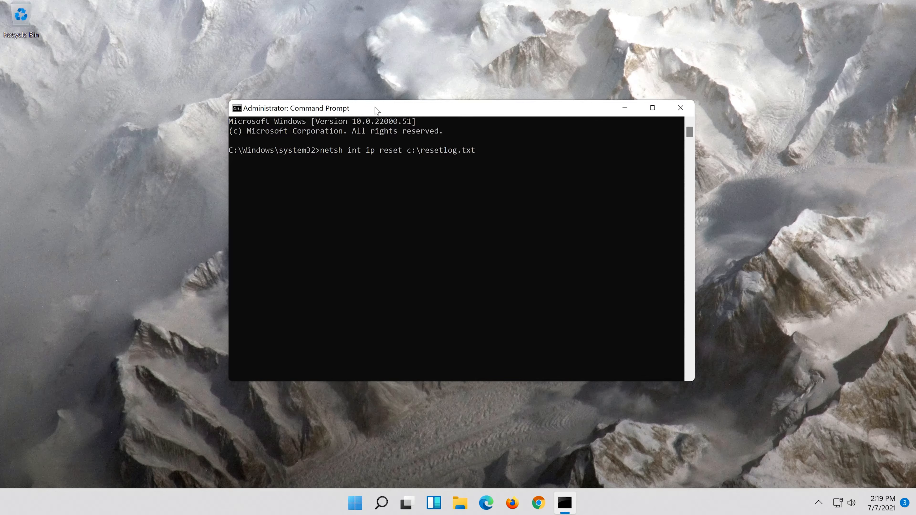
key("Return")
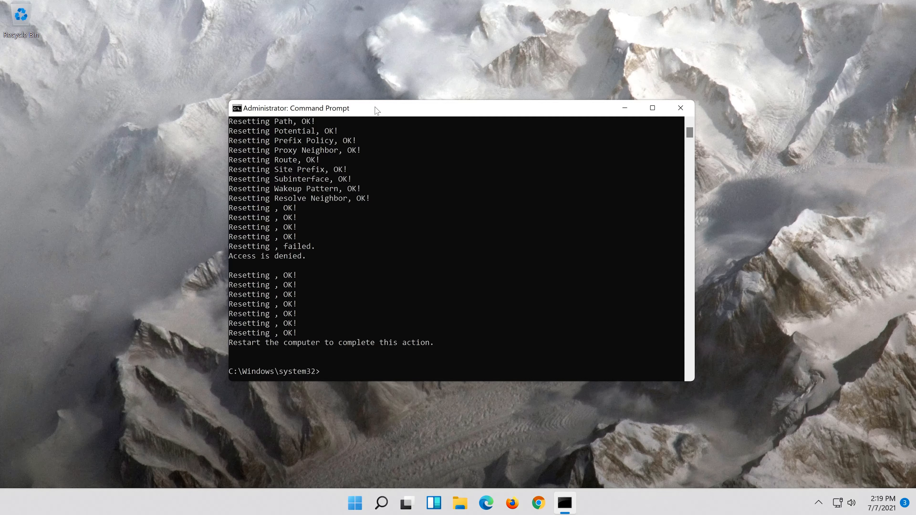
type("net")
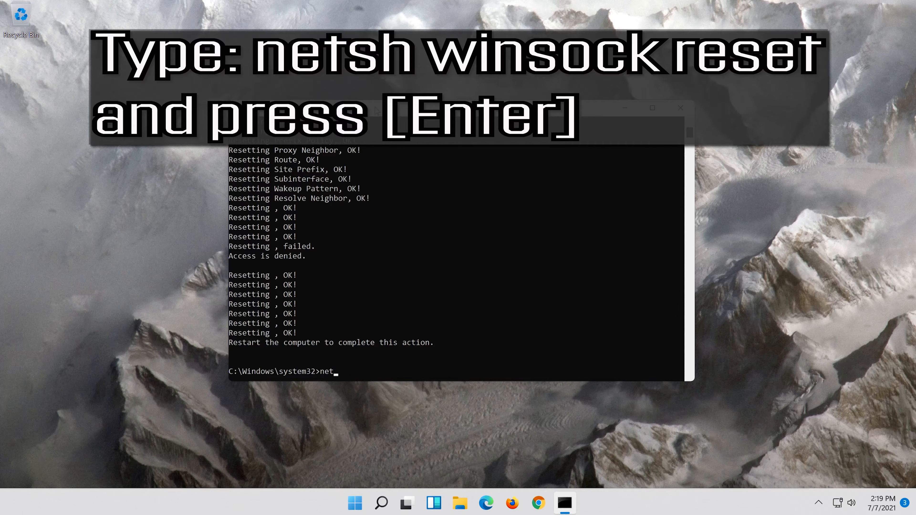
type("sh winsock reset")
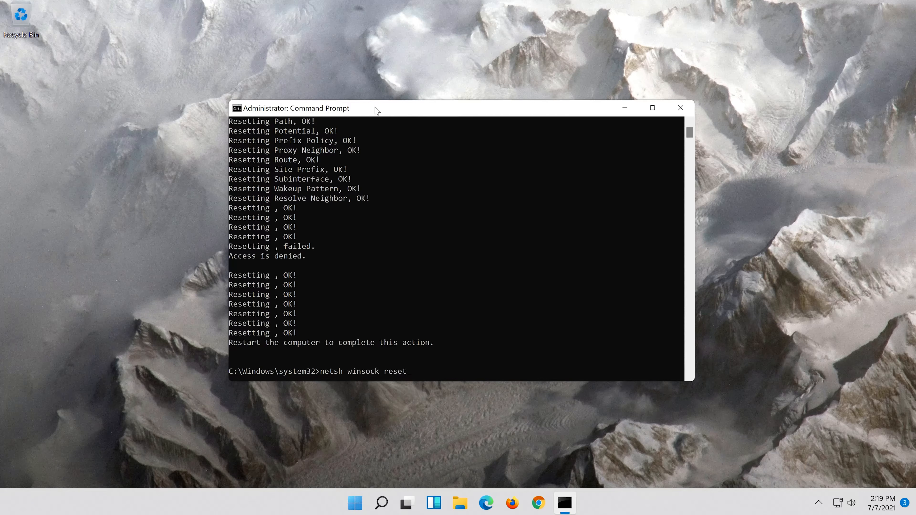
key("Return")
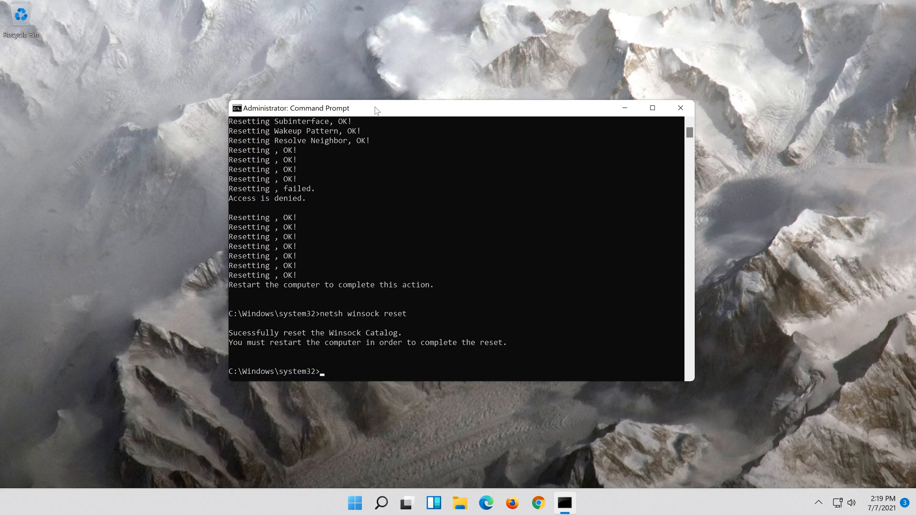
Step: Flush the DNS cache with 'ipconfig /flushdns', then exit Command Prompt
type("ipconfig ")
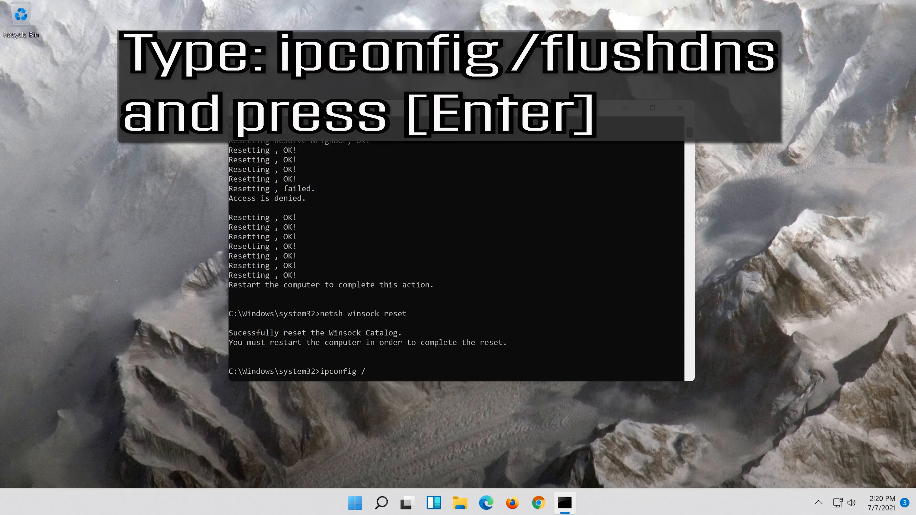
type("/flushdns")
key("Return")
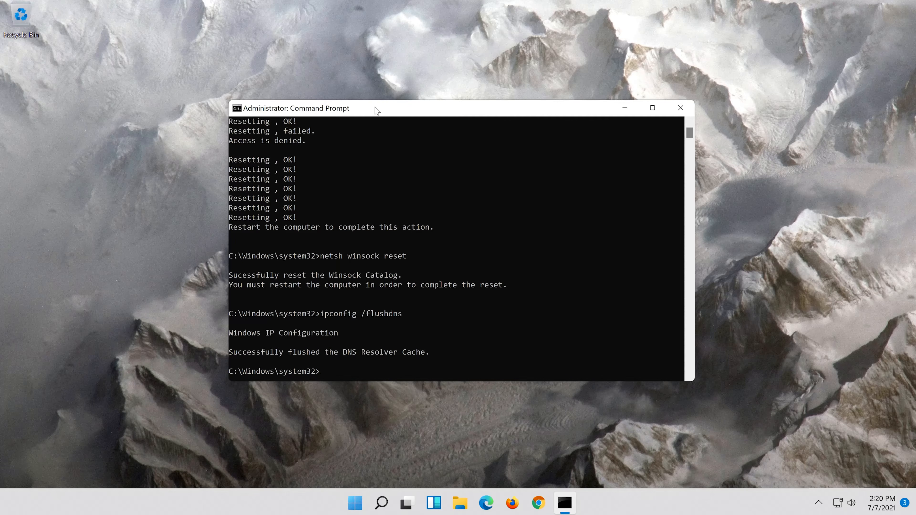
type("exit")
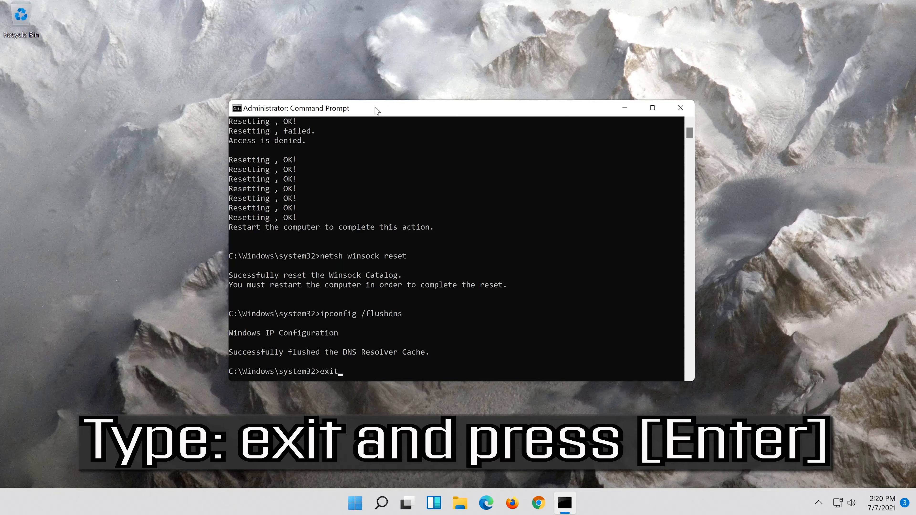
key("Return")
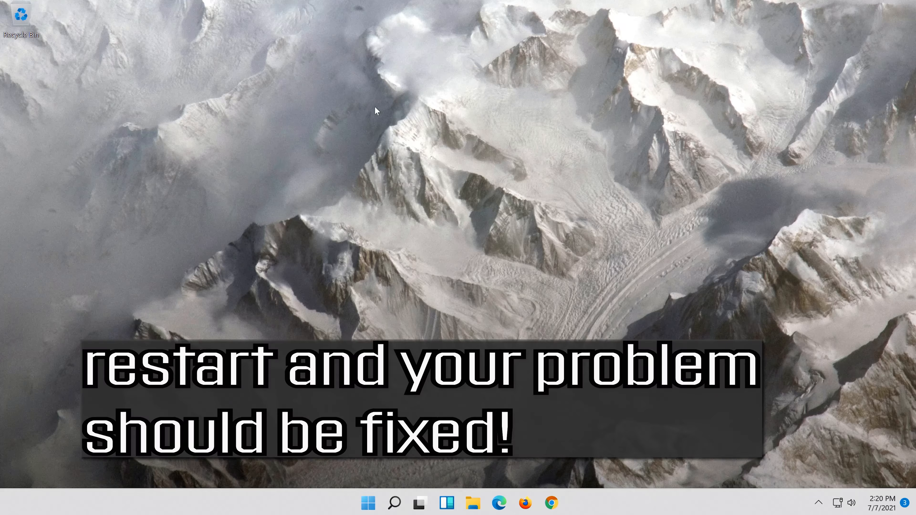
Step: Restart the PC from the Start menu's power options
left_click(374, 510)
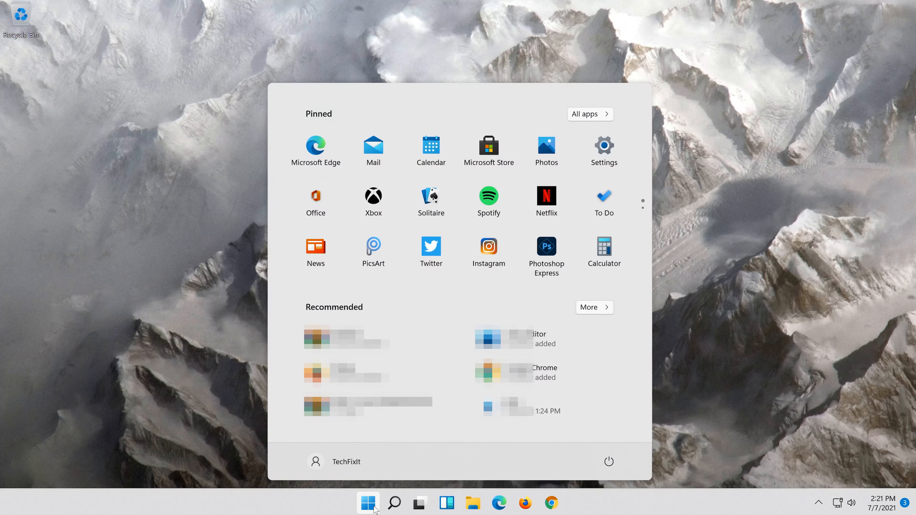
left_click(609, 462)
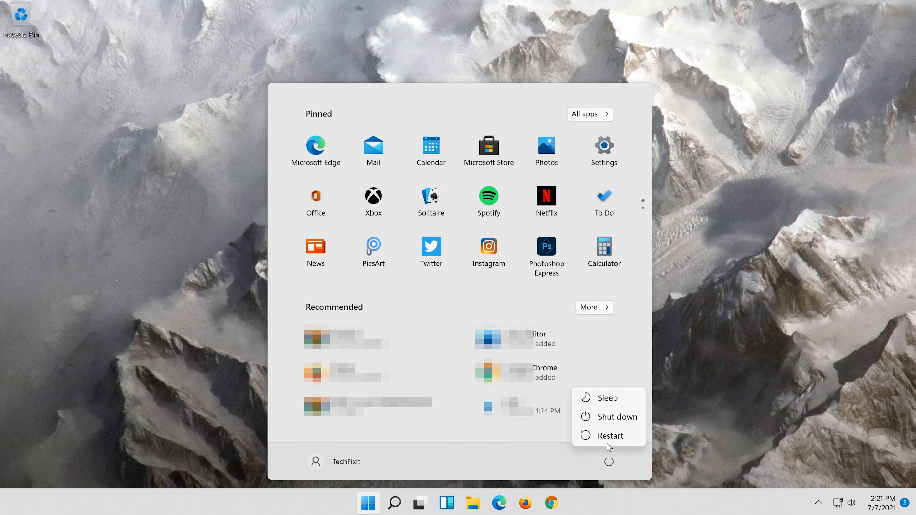
left_click(613, 436)
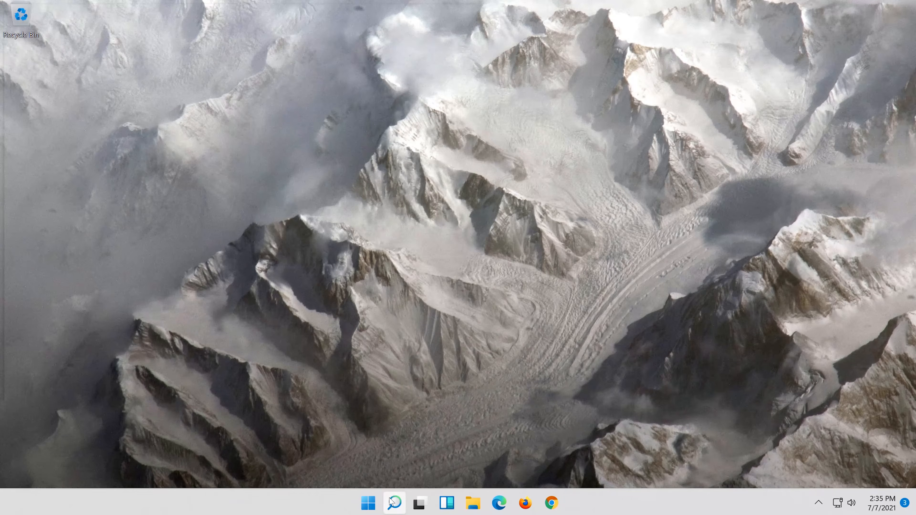
Step: Search 'control panel' from the taskbar and open Control Panel
left_click(393, 503)
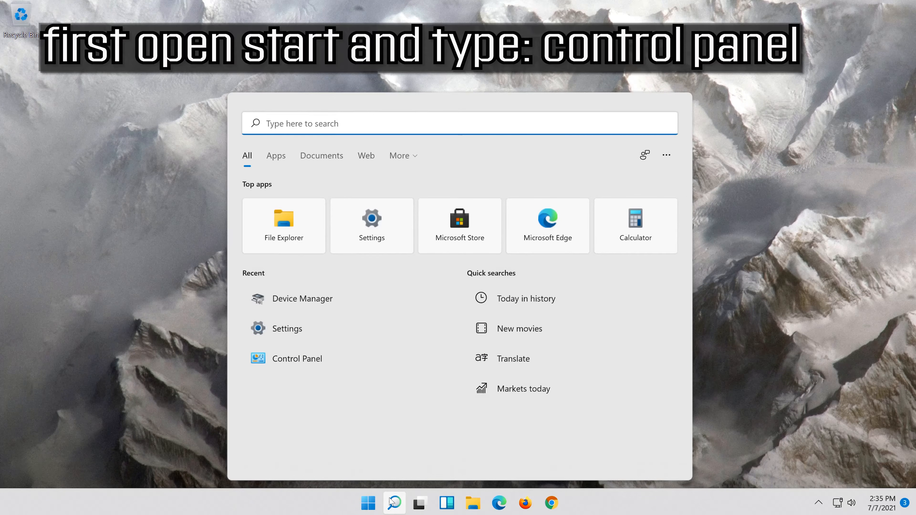
type("control panel")
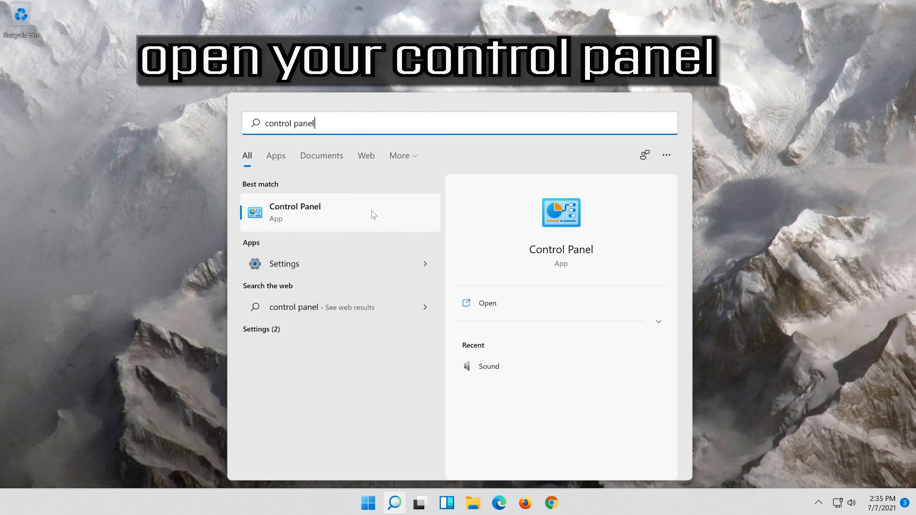
left_click(335, 224)
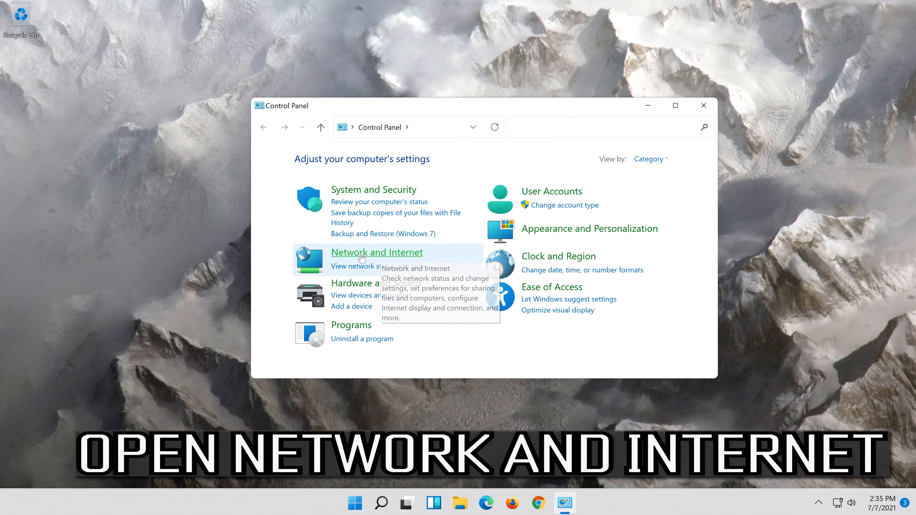
Step: Go through Network and Internet and Network and Sharing Center to the Ethernet0 Status dialog
left_click(396, 253)
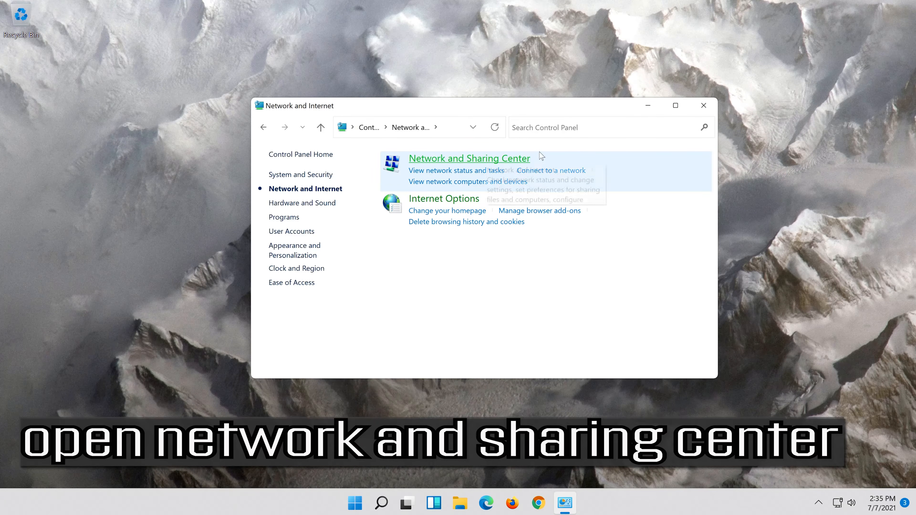
left_click(446, 160)
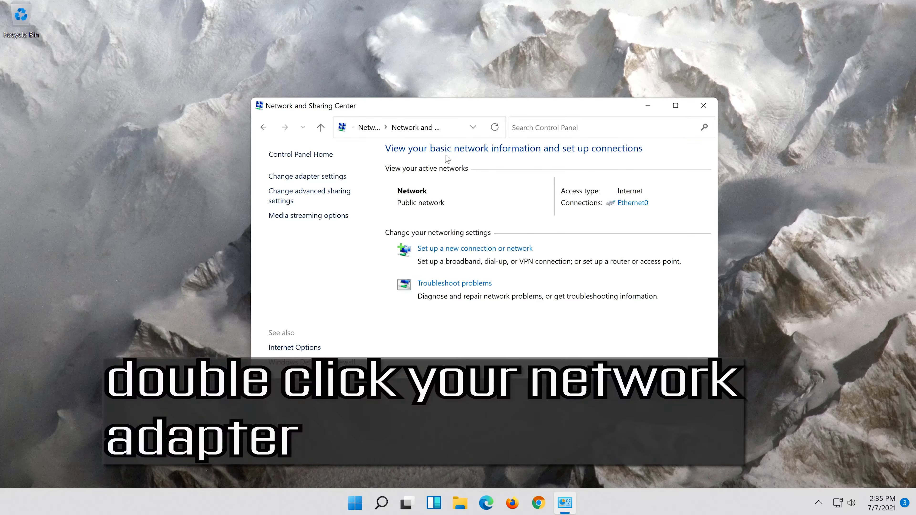
left_click(626, 208)
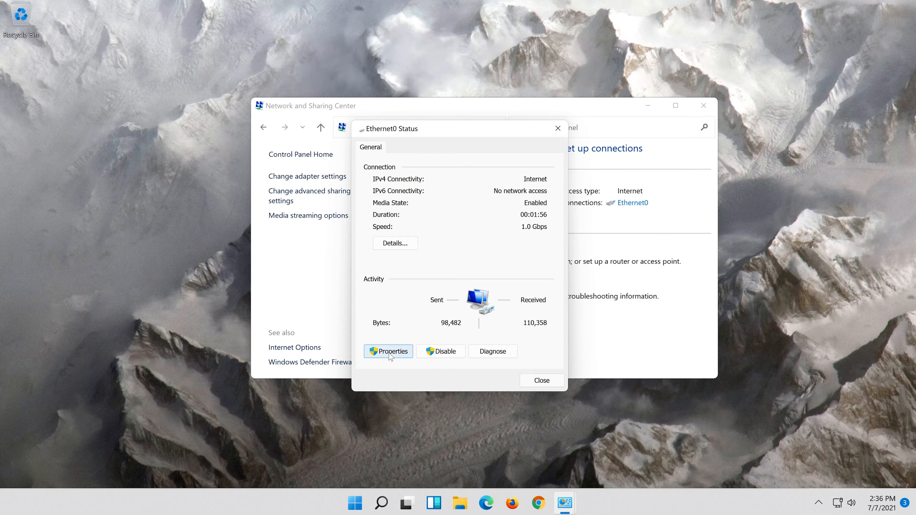
Step: Switch Ethernet0's TCP/IPv4 properties to use manually specified DNS server addresses
left_click(389, 354)
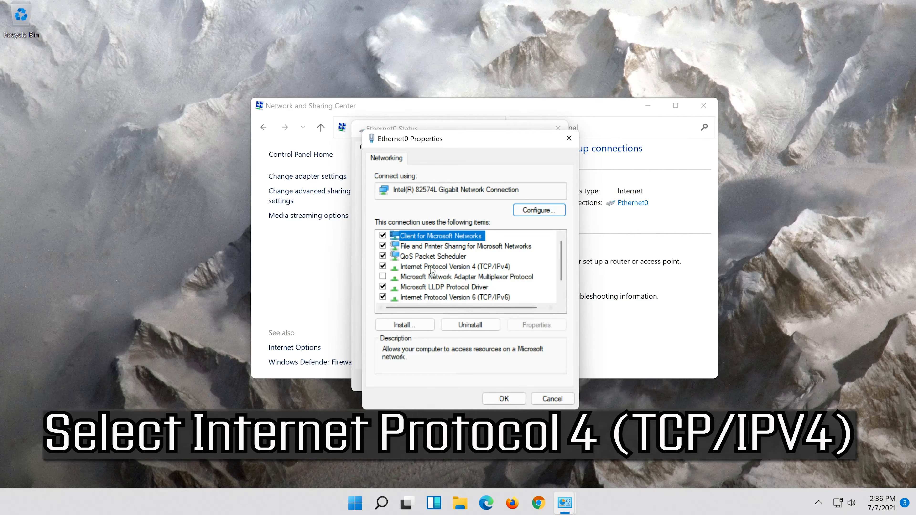
left_click(430, 267)
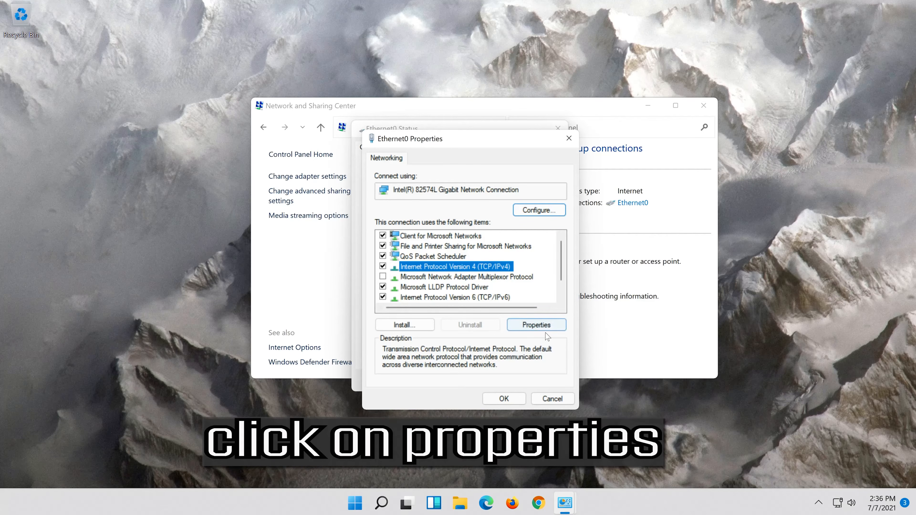
left_click(536, 325)
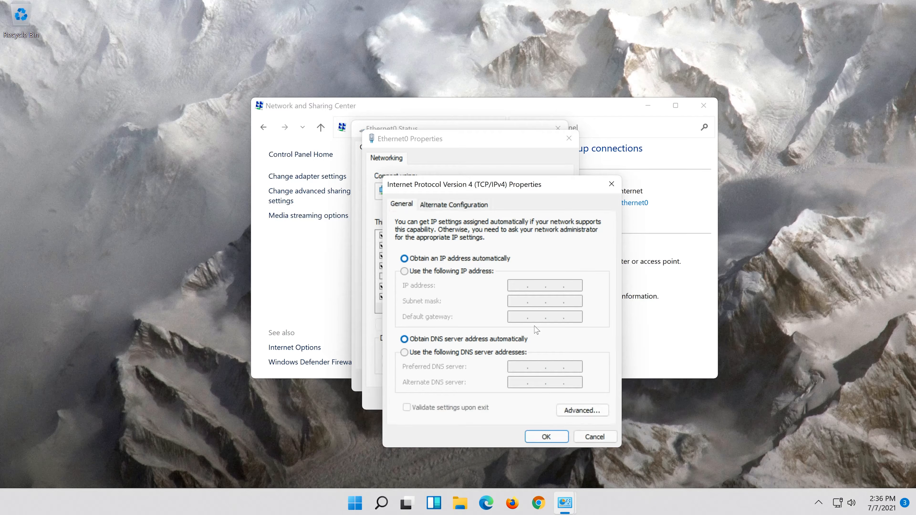
left_click(404, 352)
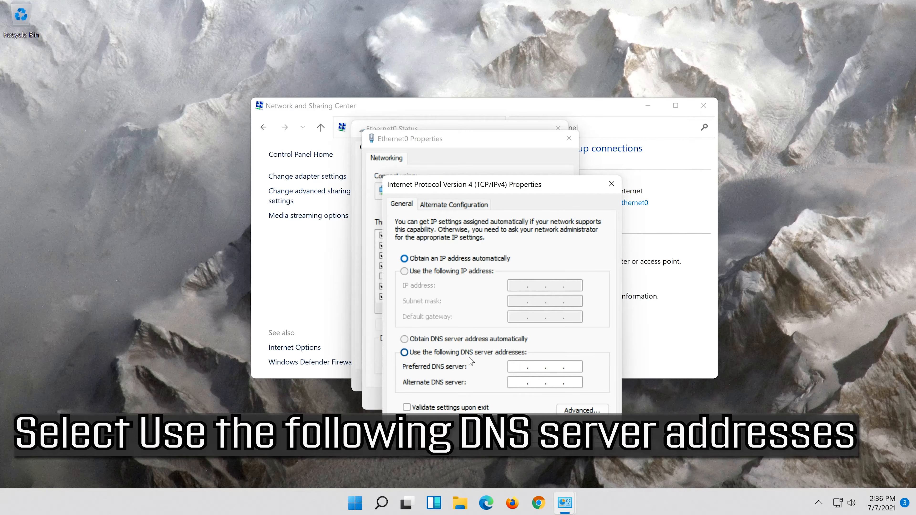
left_click(521, 366)
Step: Enter DNS servers 8.8.8.8 and 8.8.4.4, confirm, and close the Ethernet0 dialogs
type("8.8.8.8")
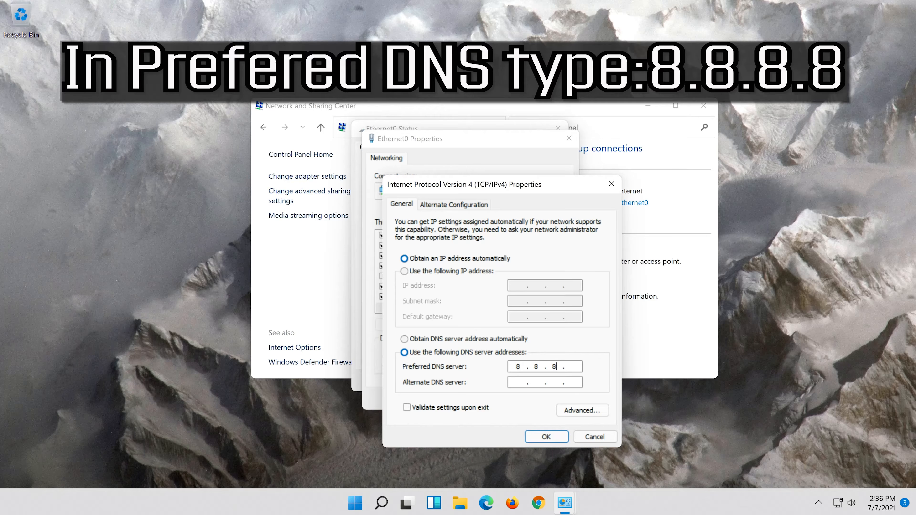
left_click(520, 385)
type("8.8.4.")
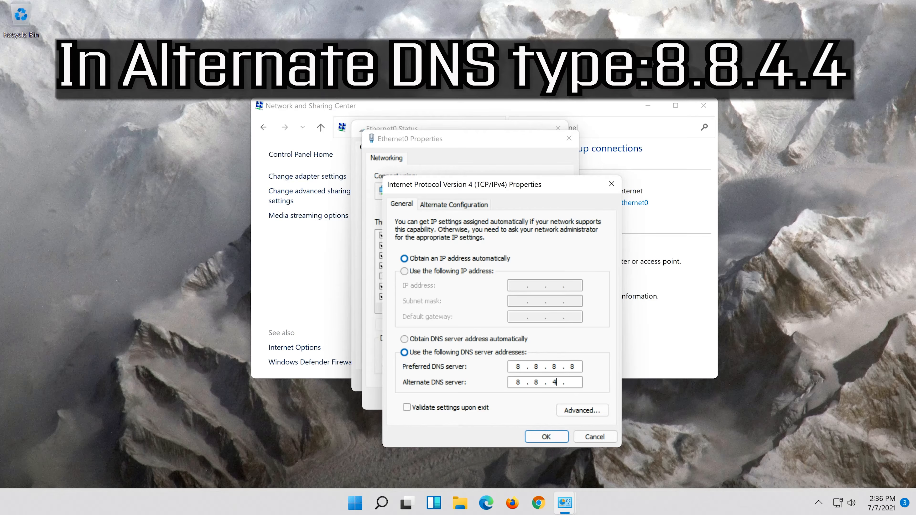
type("4")
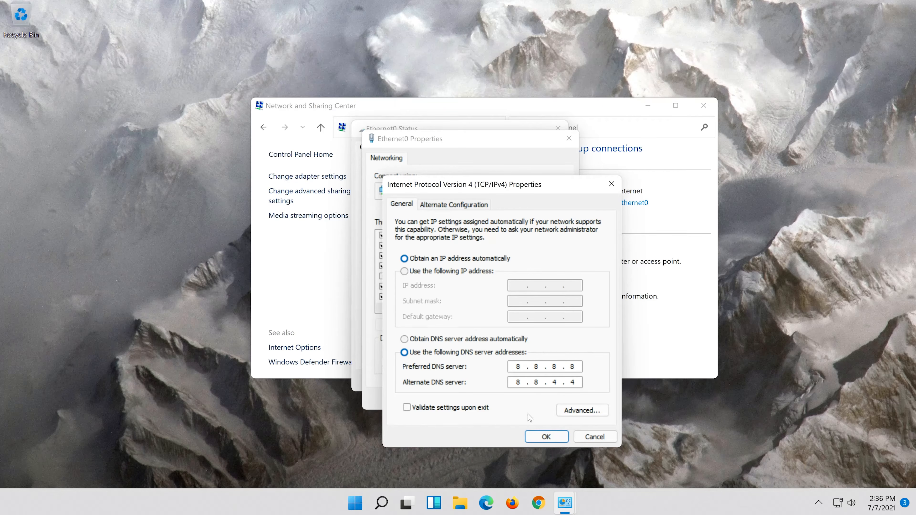
left_click(546, 437)
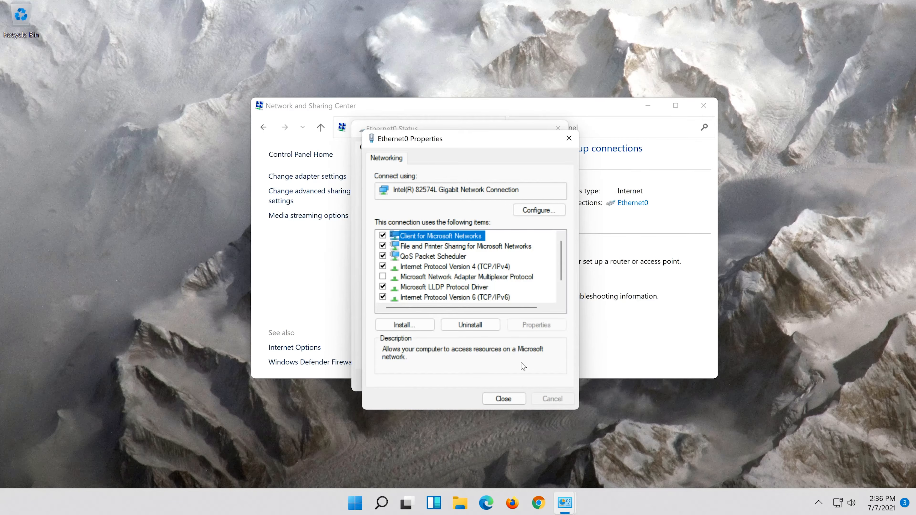
left_click(515, 400)
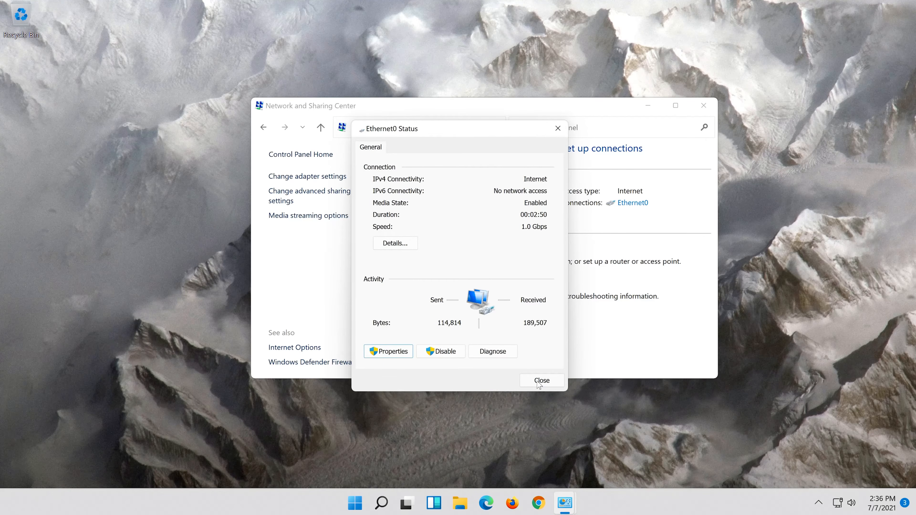
left_click(538, 382)
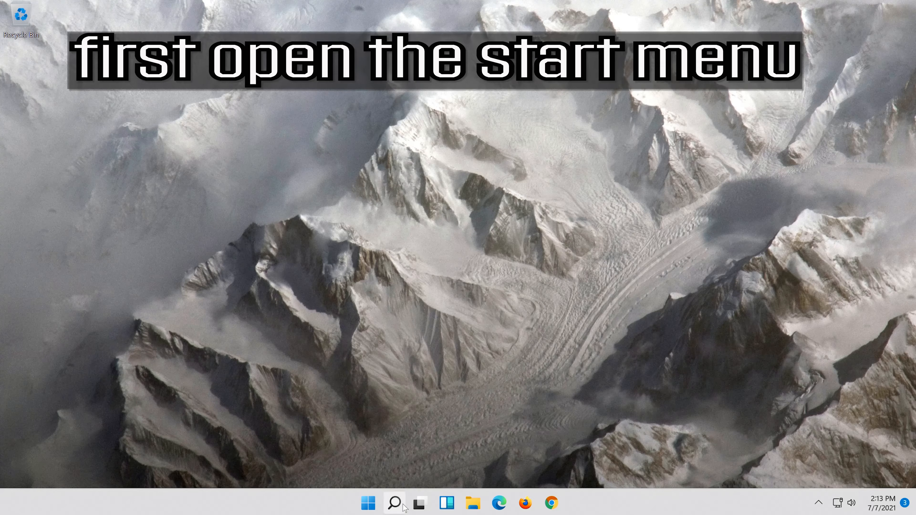
Step: Open Settings via search and go to Network & internet > Advanced network settings
left_click(404, 507)
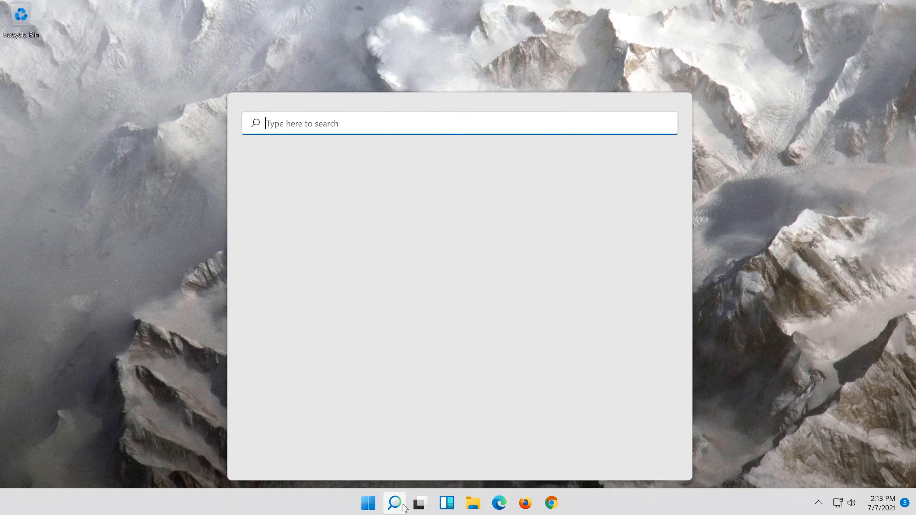
type("settings")
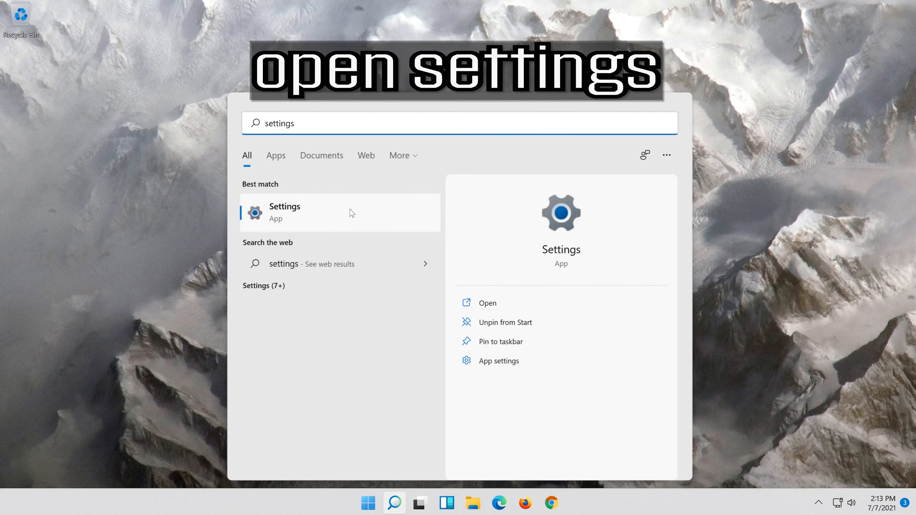
left_click(327, 219)
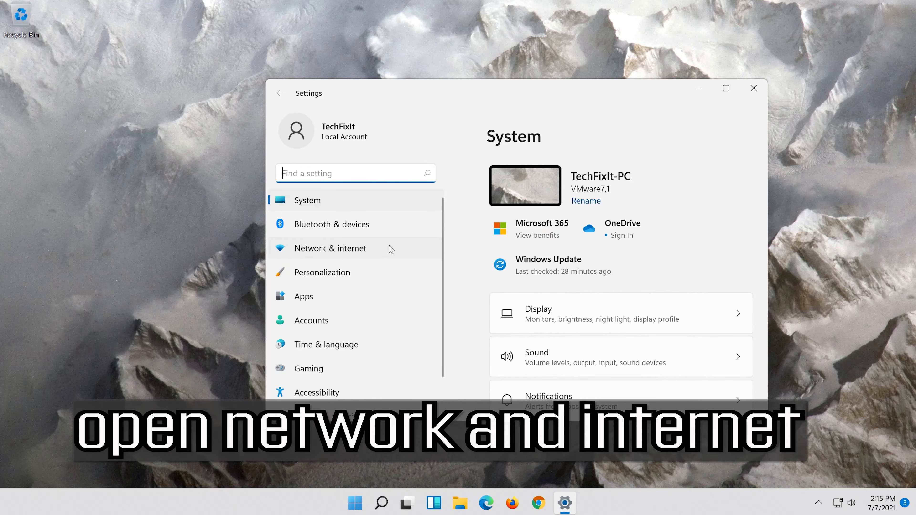
left_click(354, 249)
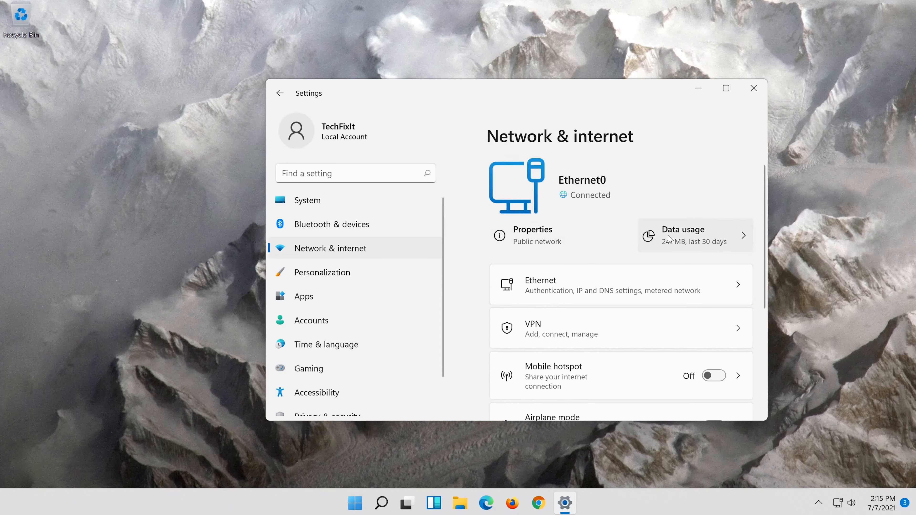
scroll(664, 235, "down", 5)
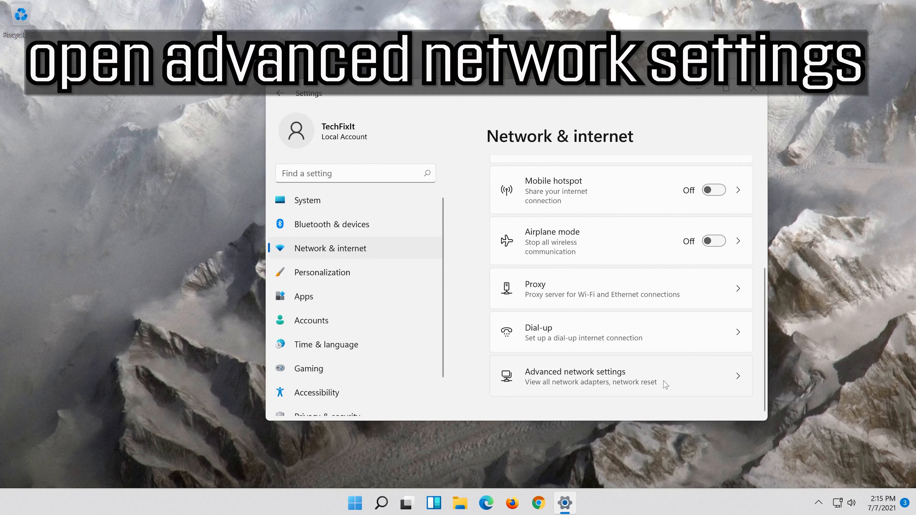
left_click(562, 382)
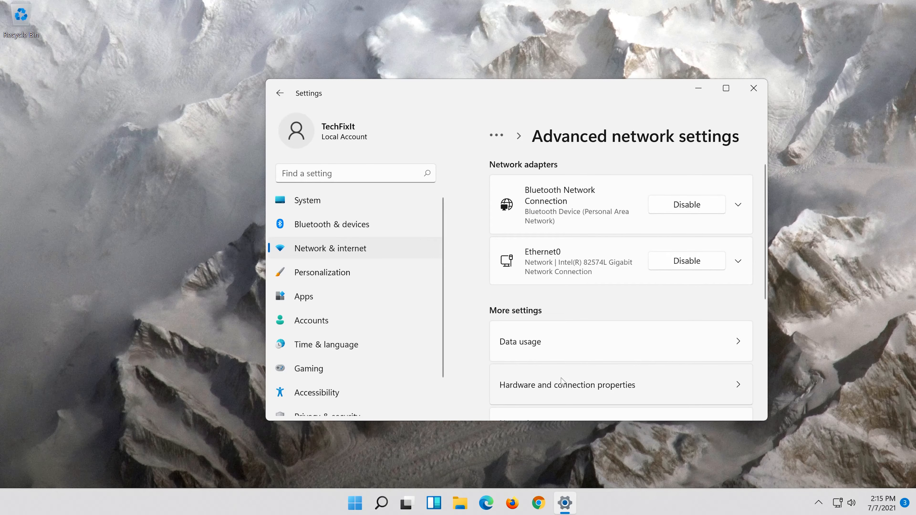
scroll(562, 382, "down", 4)
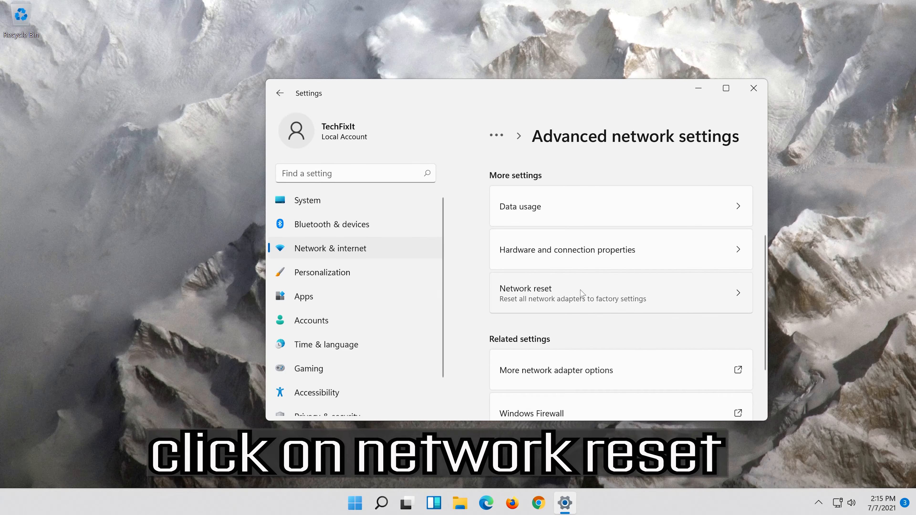
Step: Confirm Network reset with Reset now and Yes, dismiss the shutdown notice, and close Settings
left_click(628, 292)
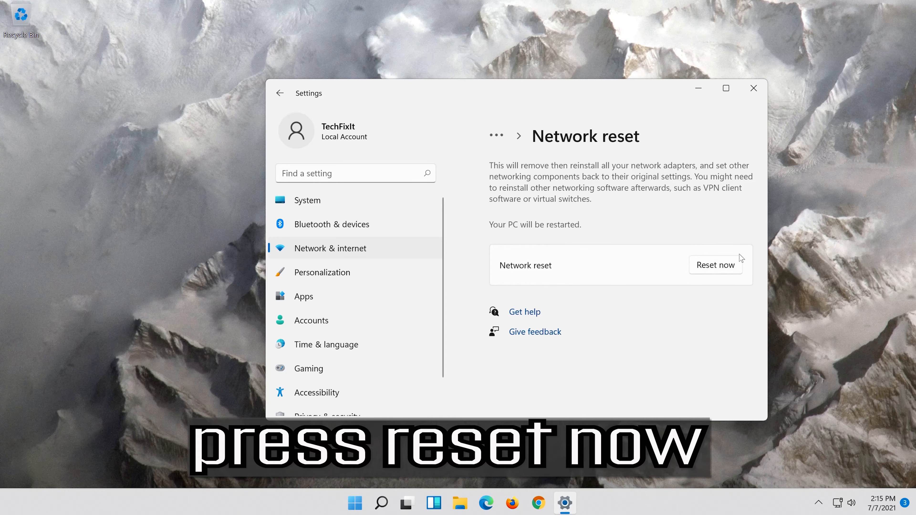
left_click(721, 263)
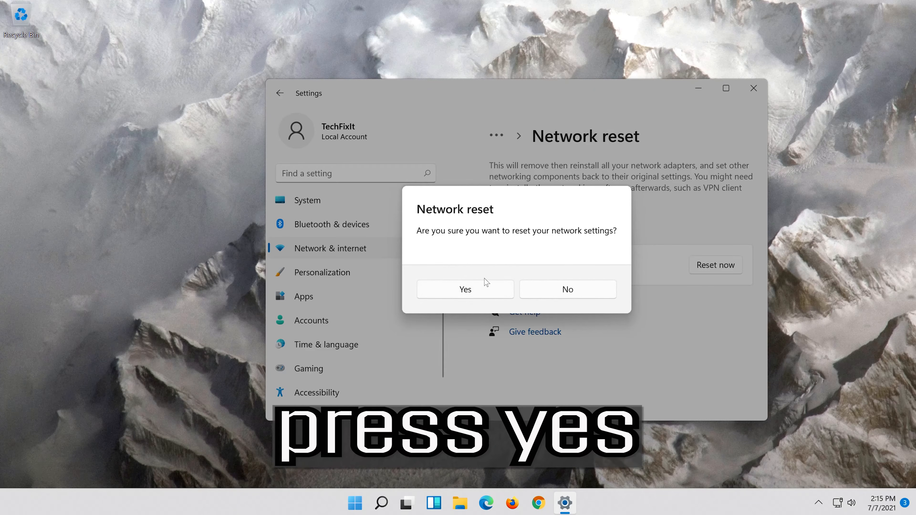
left_click(473, 290)
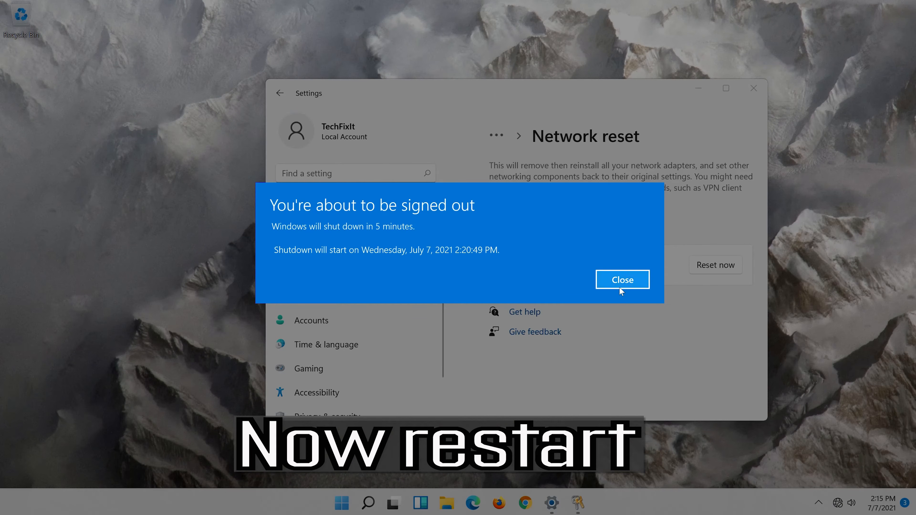
left_click(620, 284)
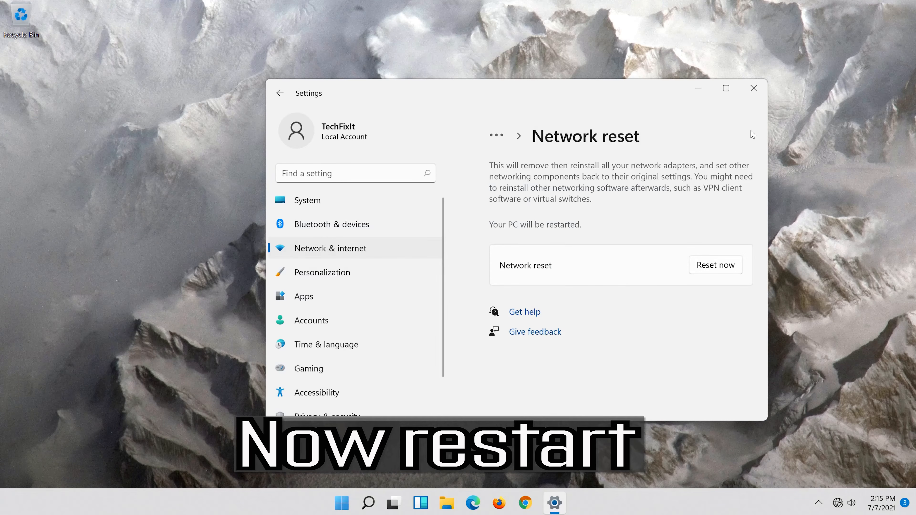
left_click(754, 89)
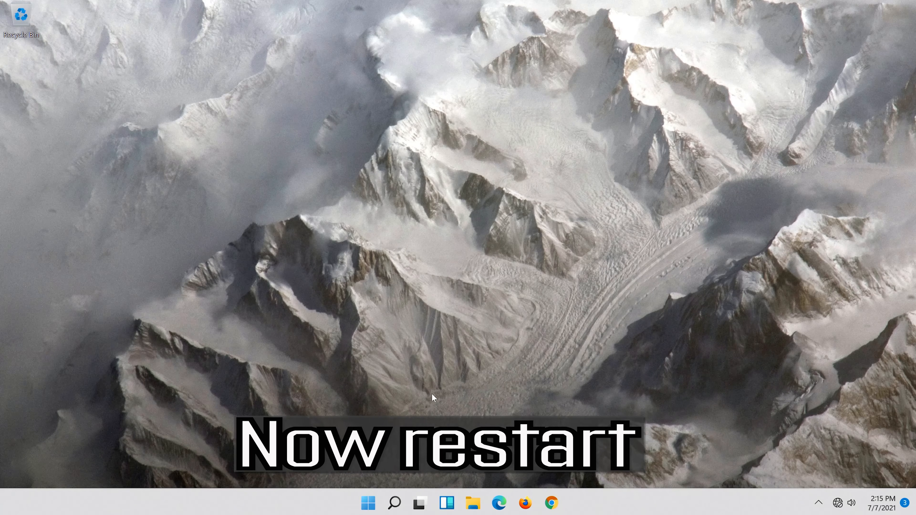
Step: Choose Restart from the Start menu's power options so the network reset takes effect
left_click(359, 512)
left_click(609, 462)
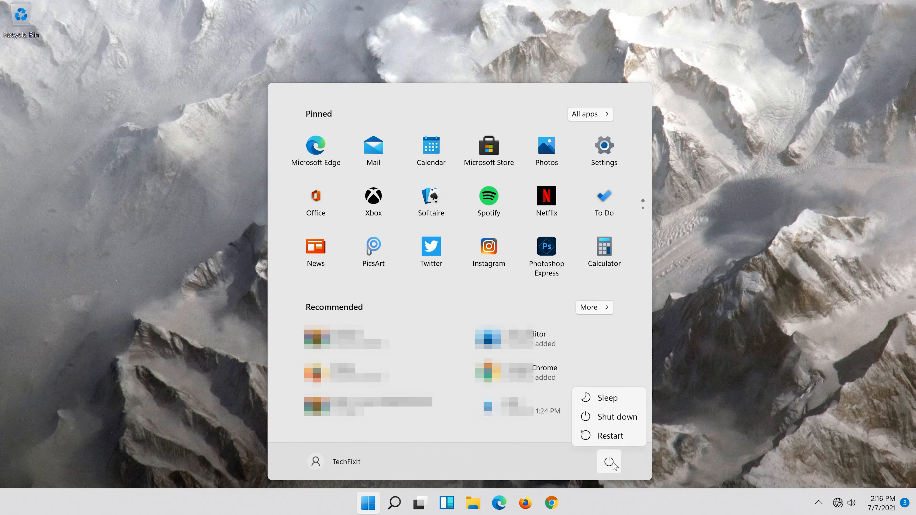
left_click(617, 436)
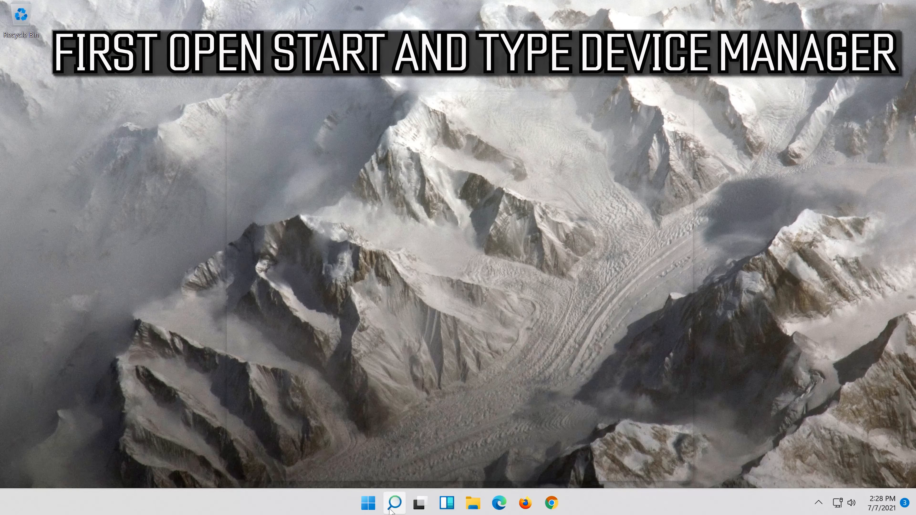
Step: Search Windows for 'device manager' and launch Device Manager from the best match
left_click(393, 505)
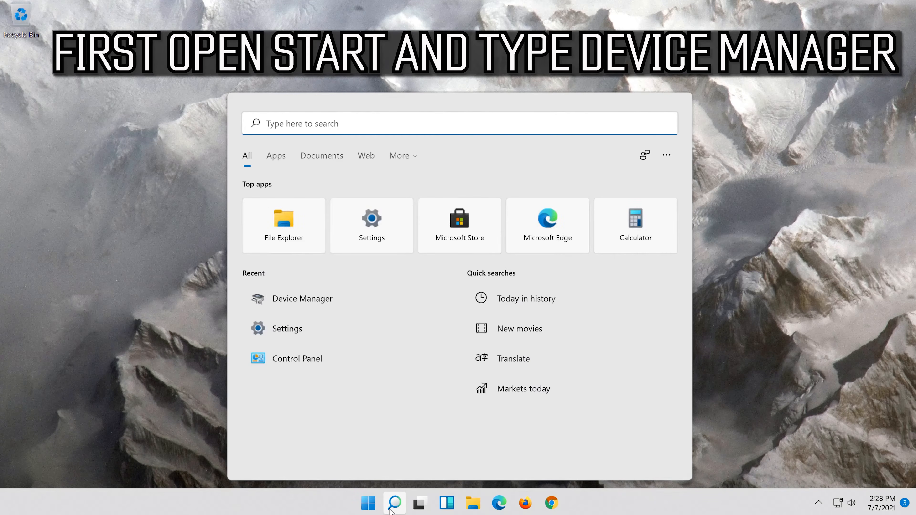
type("device manager")
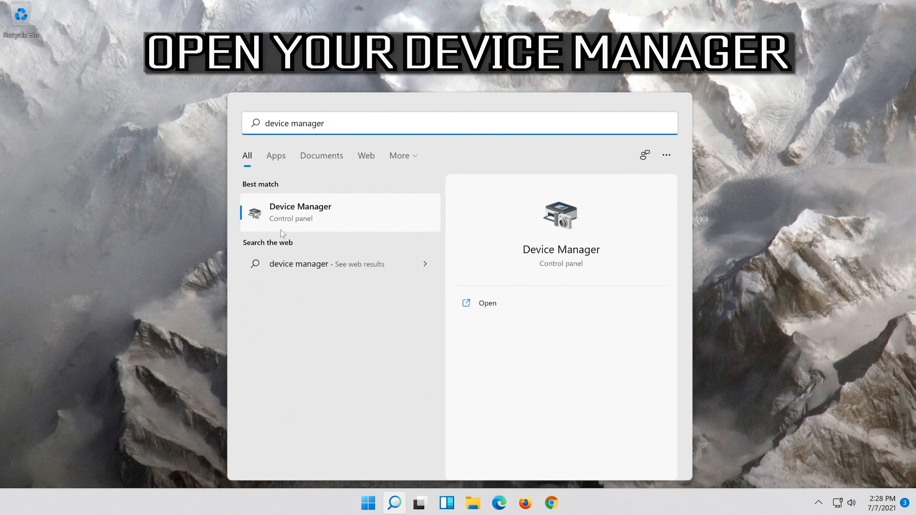
left_click(325, 221)
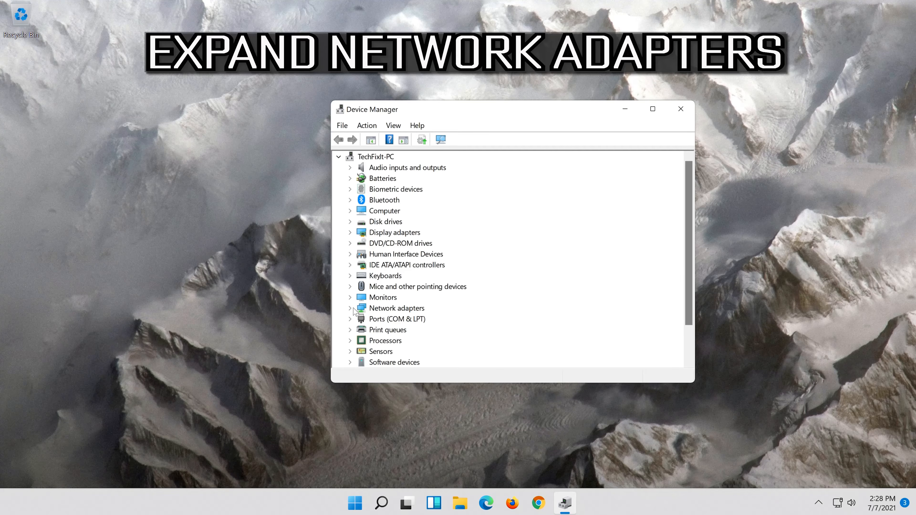
Step: Open Properties for the Intel(R) 82574L Gigabit Network Connection under Network adapters
left_click(350, 309)
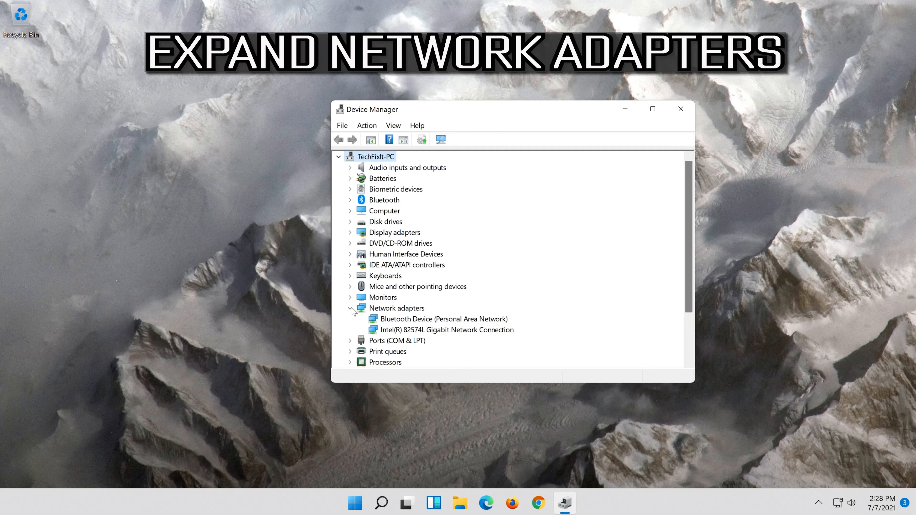
left_click(410, 331)
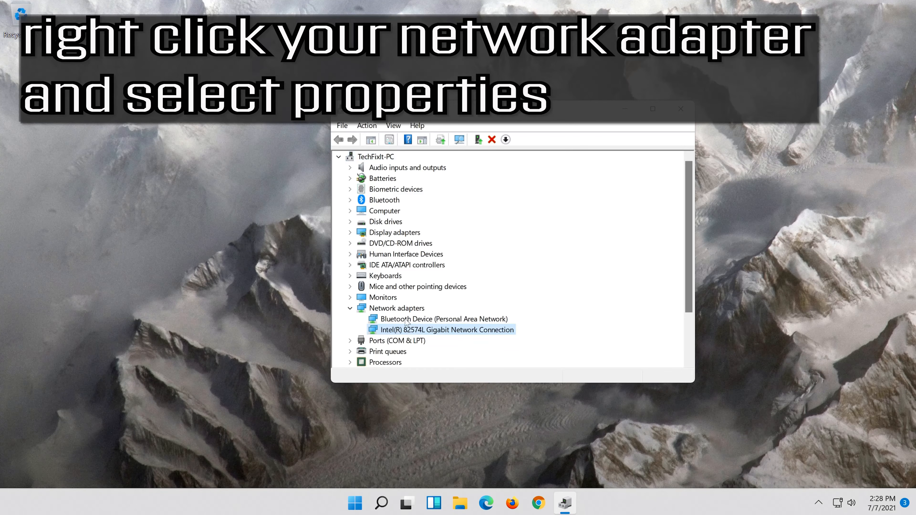
right_click(450, 334)
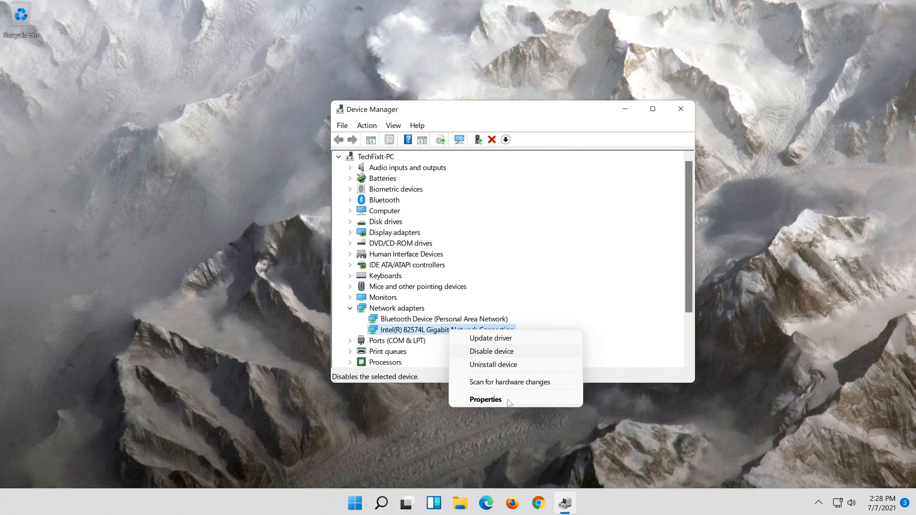
left_click(509, 403)
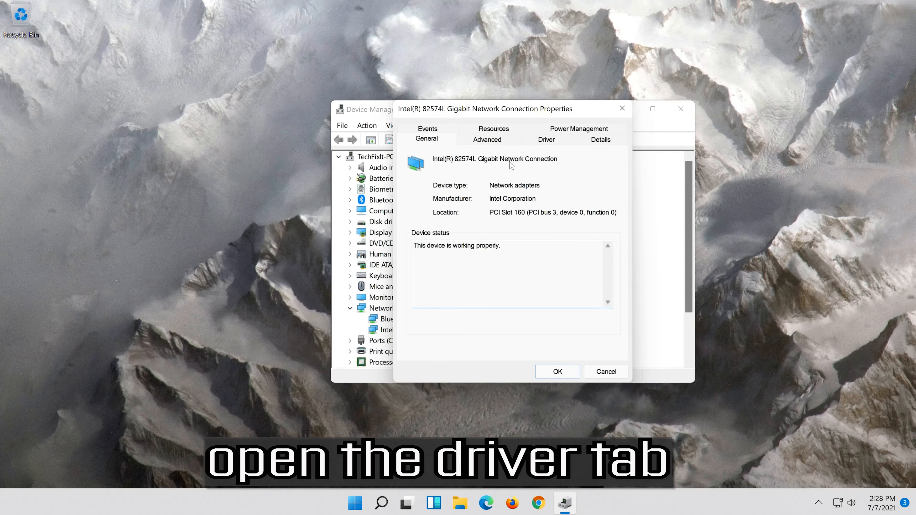
Step: Uninstall the Intel(R) 82574L adapter from its Driver tab and confirm the removal
left_click(547, 140)
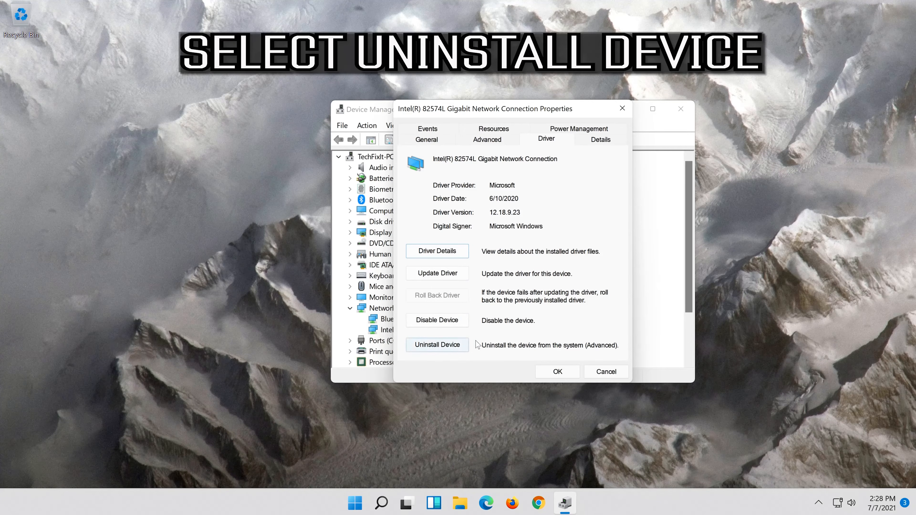
left_click(444, 346)
left_click(444, 347)
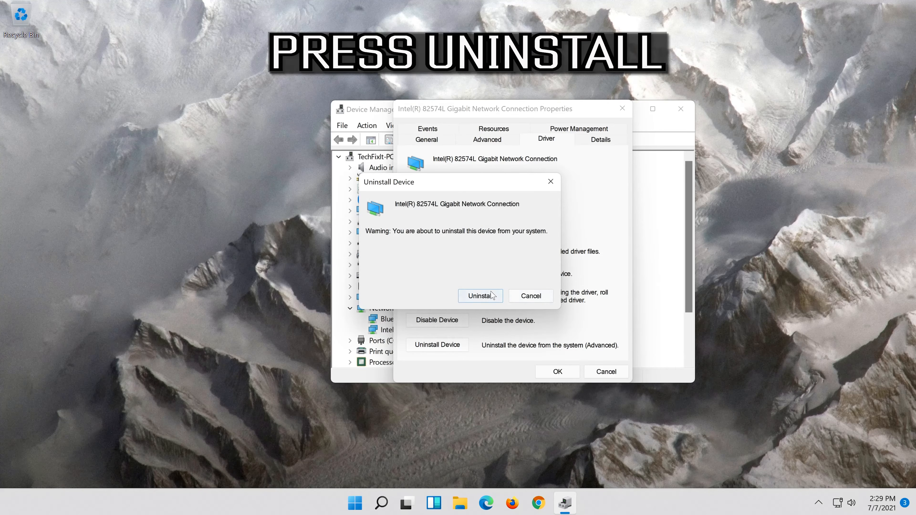
left_click(487, 301)
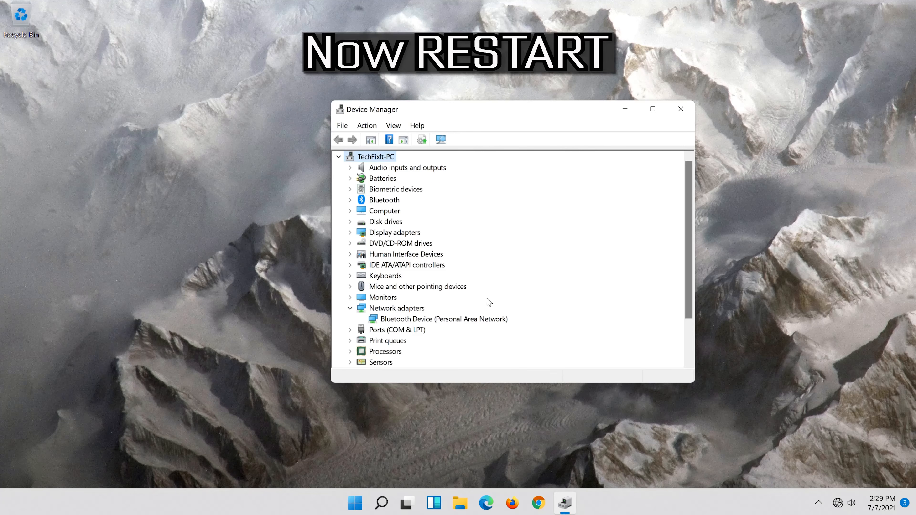
Step: Close Device Manager, then choose Restart from the Start menu's power options
left_click(681, 109)
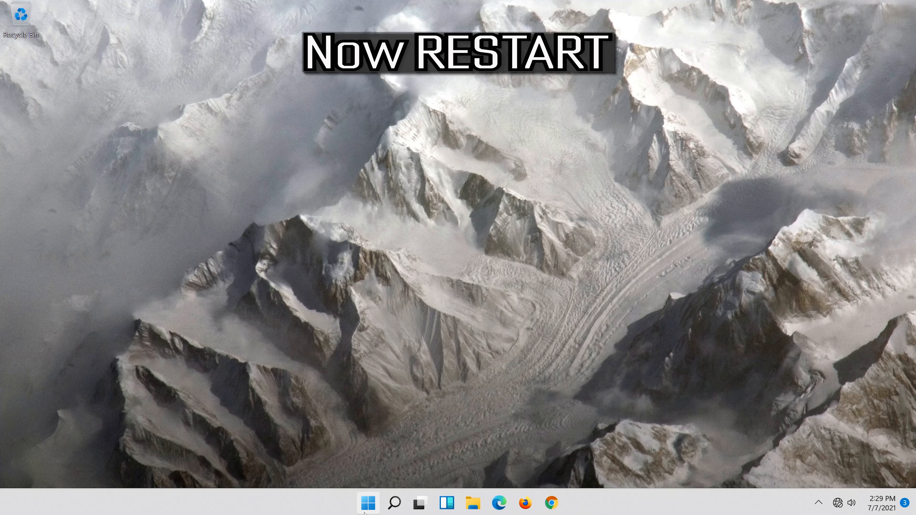
left_click(372, 505)
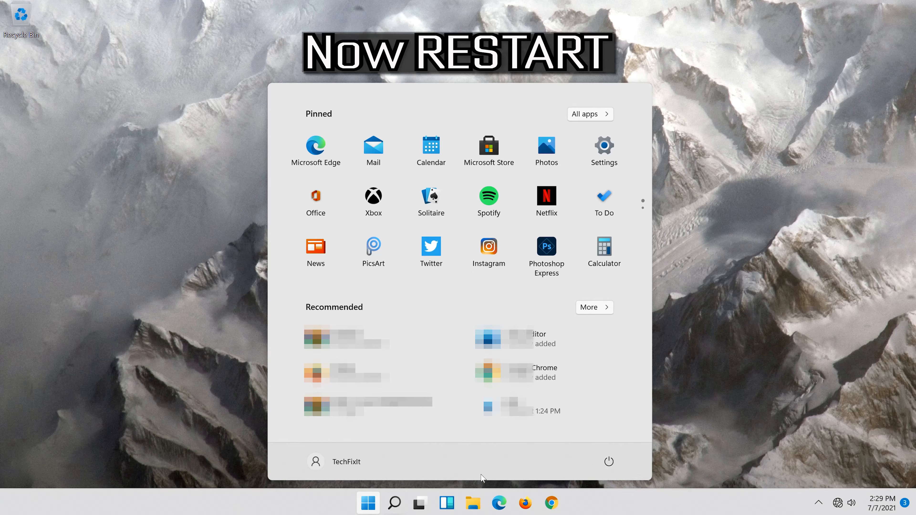
left_click(617, 467)
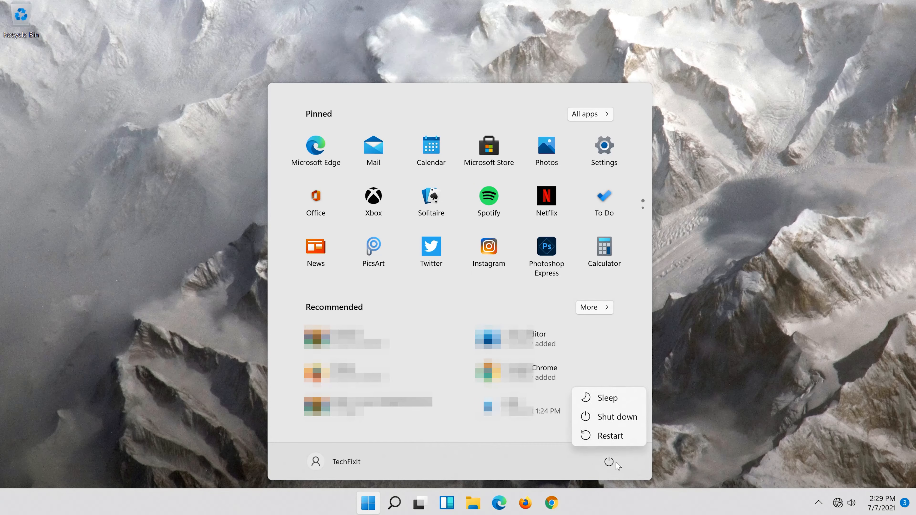
left_click(616, 439)
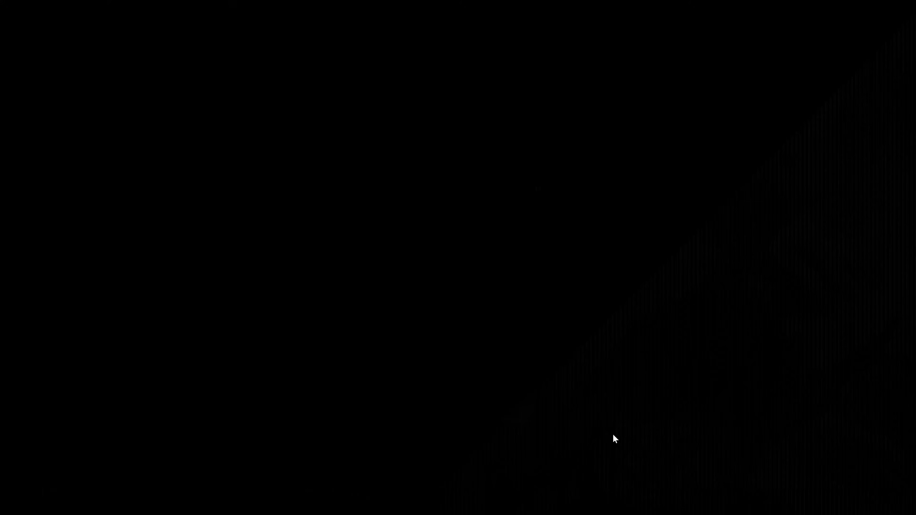